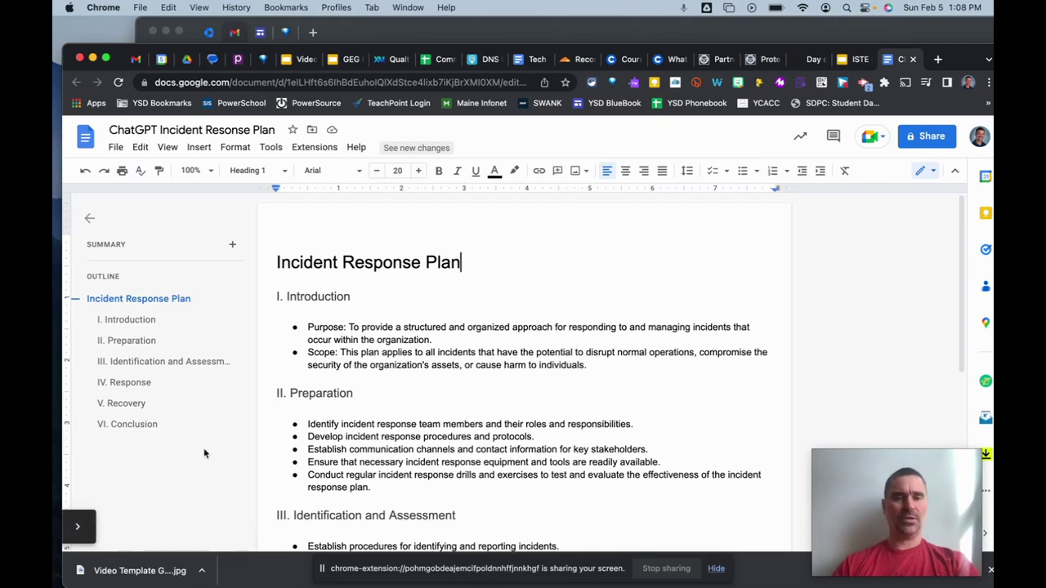
Step: Show the Approvals side panel for the Incident Response Plan via File > Approvals
click(426, 361)
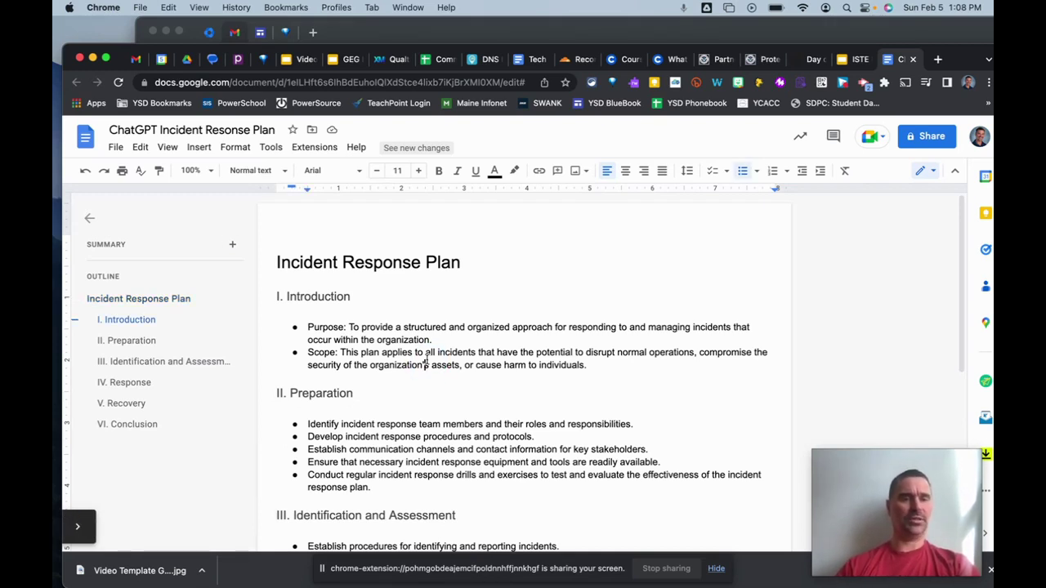
click(118, 149)
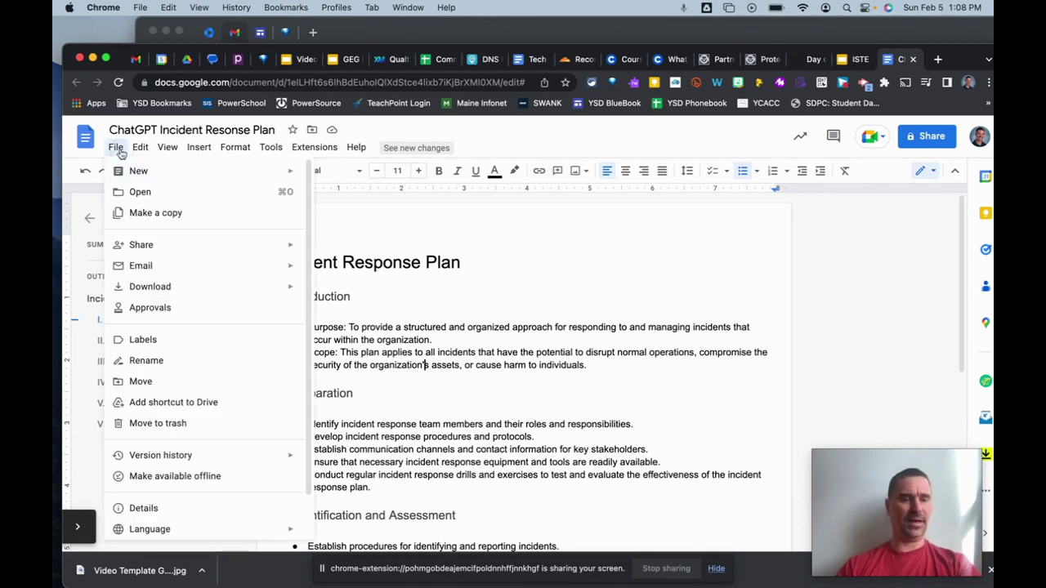
click(163, 314)
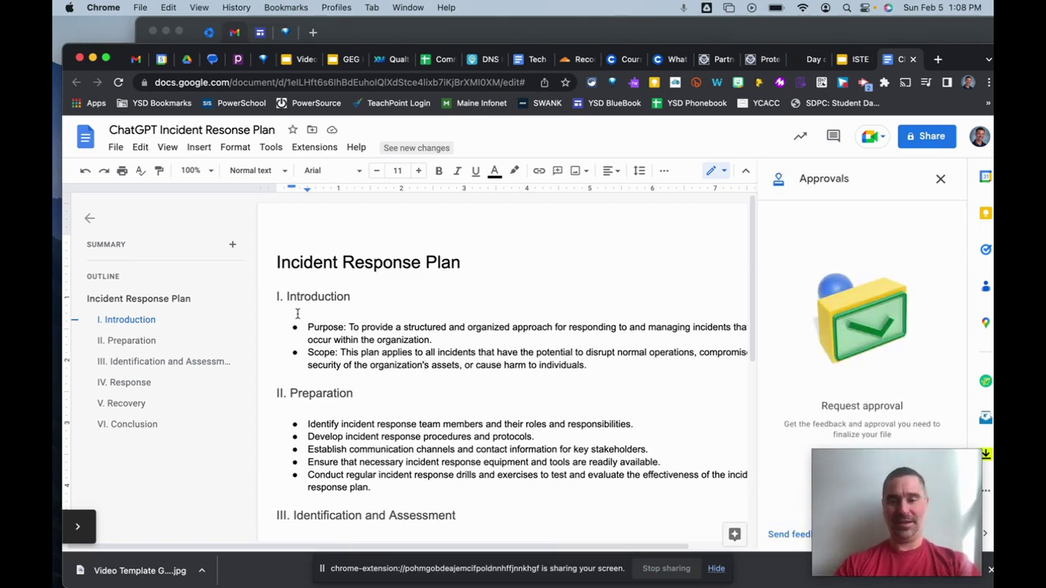
drag(892, 465, 196, 435)
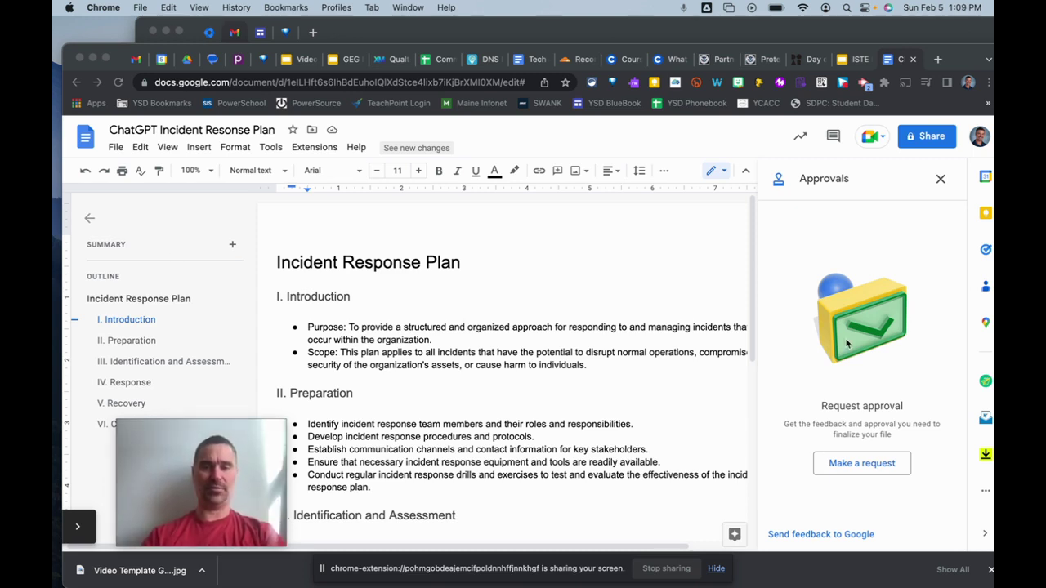
click(855, 460)
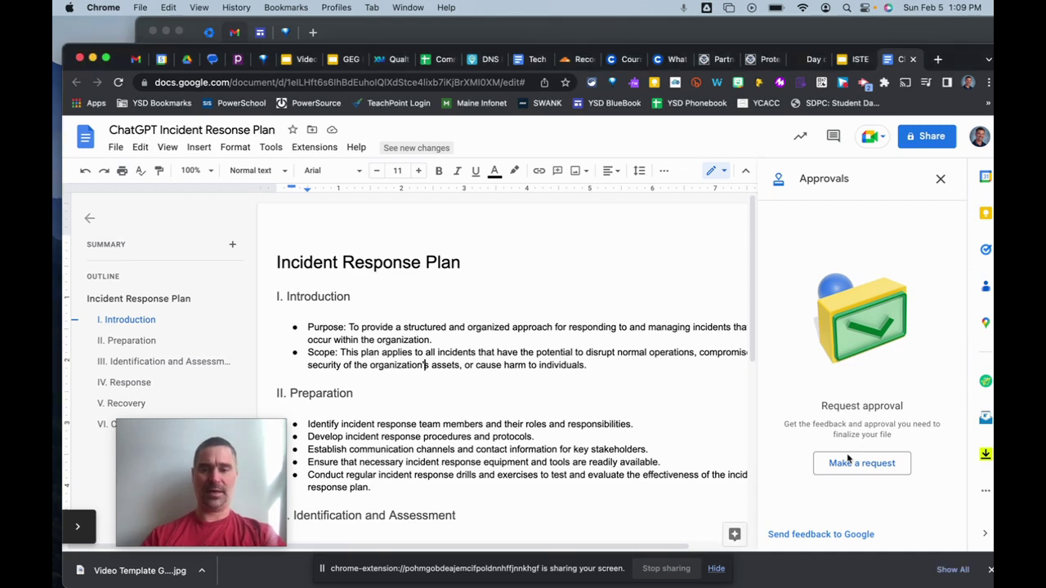
Step: Start a new approval request with Google Admin as the approver
click(846, 467)
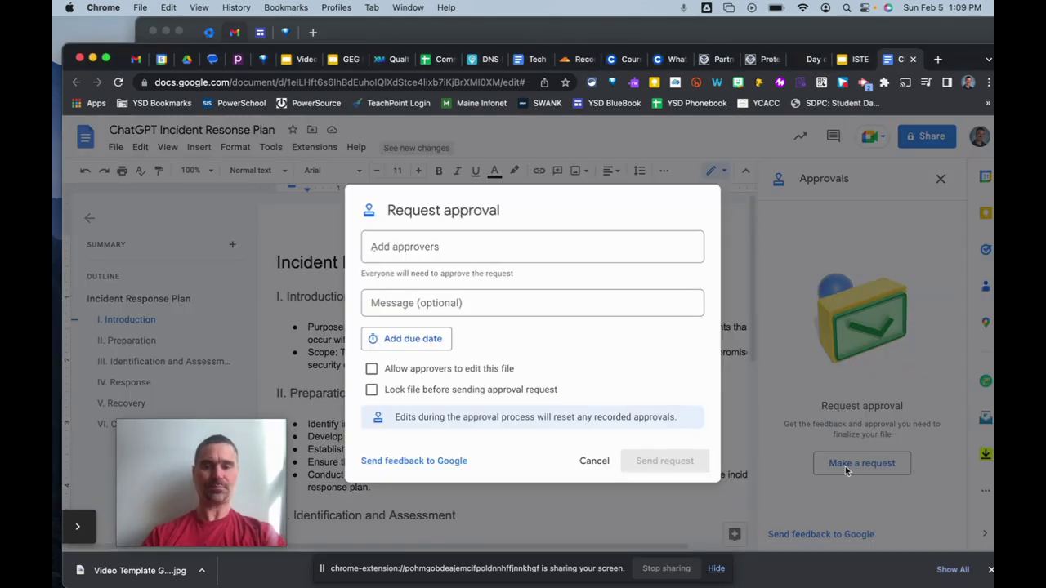
text(admin)
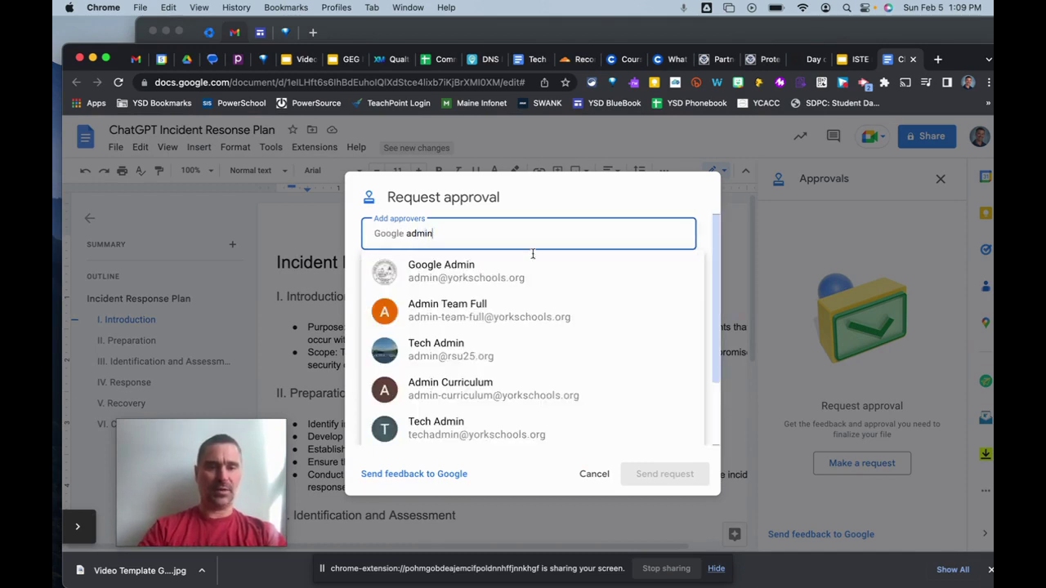
click(520, 269)
click(490, 297)
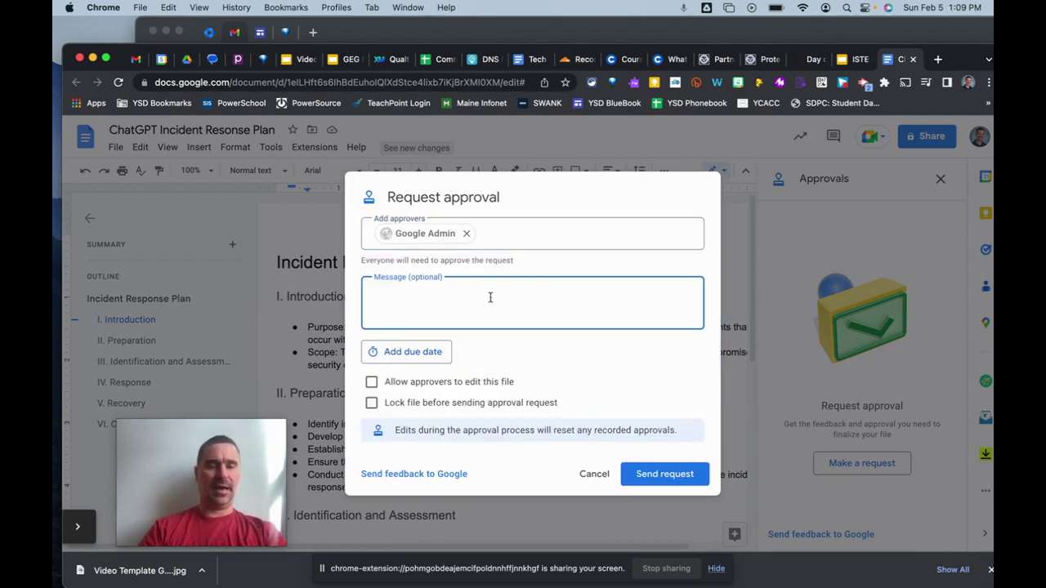
Step: Set the request's due date to Fri, Feb 10 at 4:00 PM
click(436, 358)
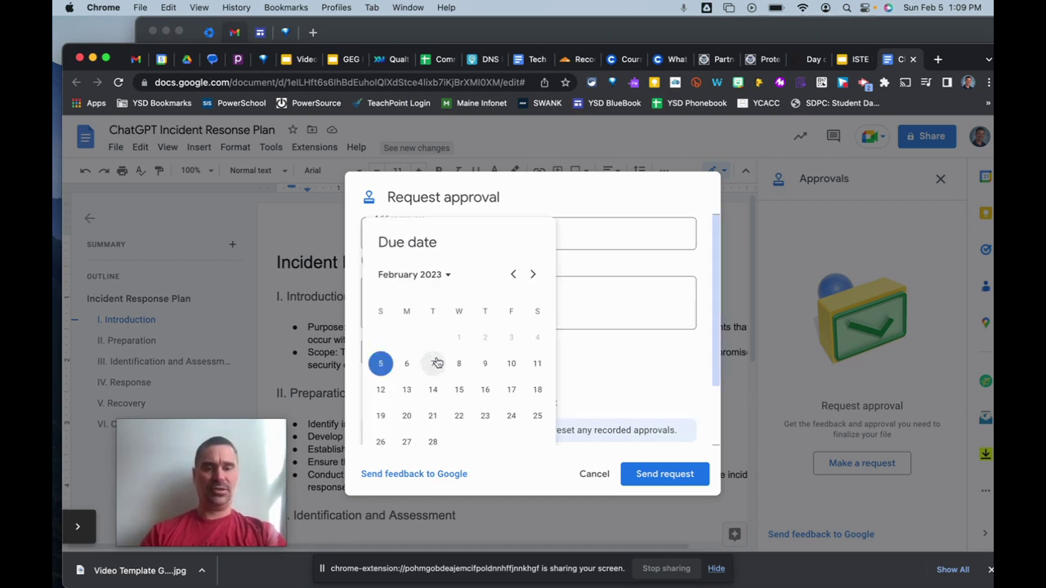
click(511, 363)
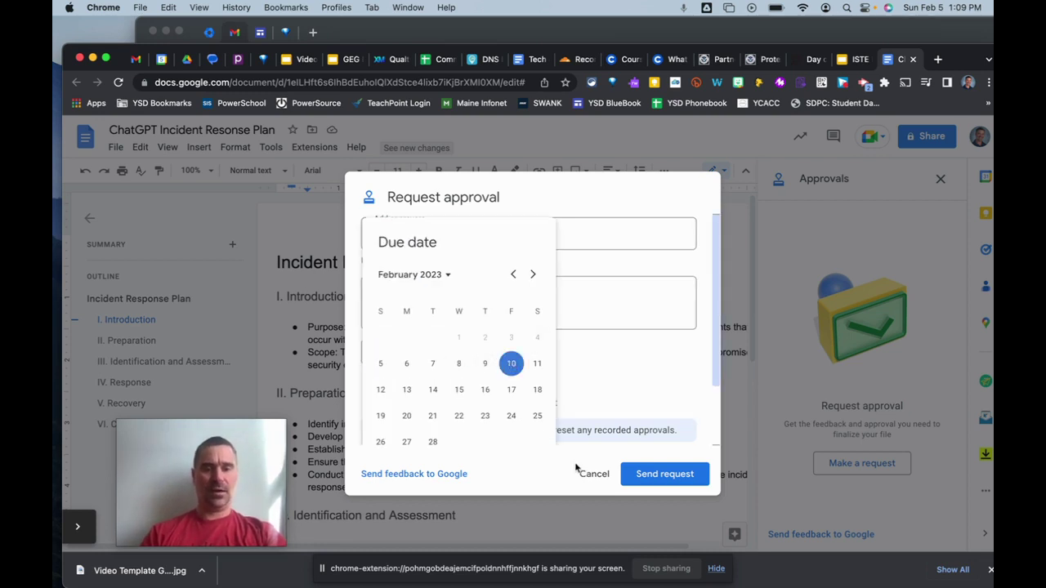
scroll(516, 418, down, 2)
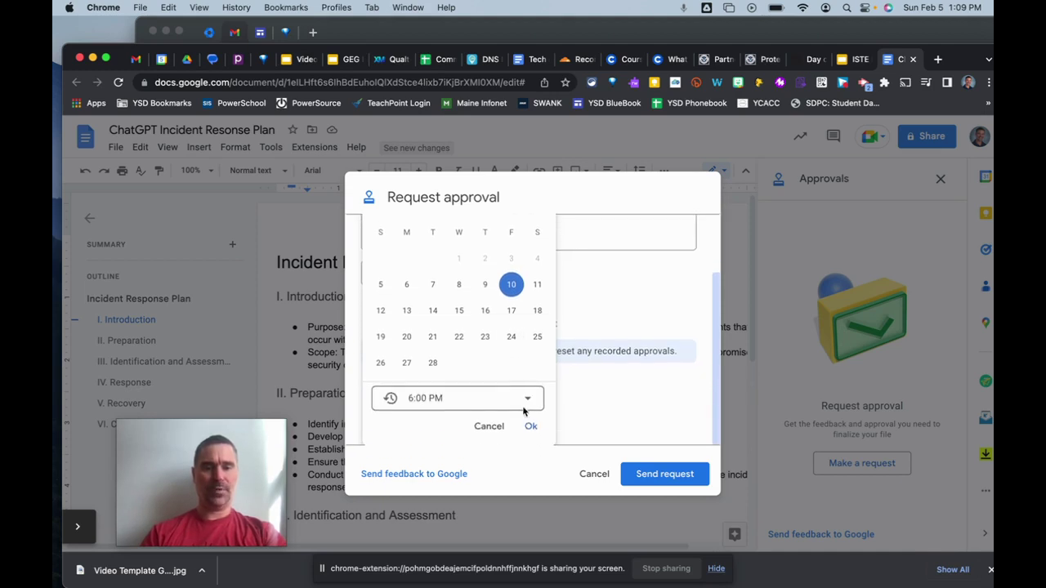
click(516, 397)
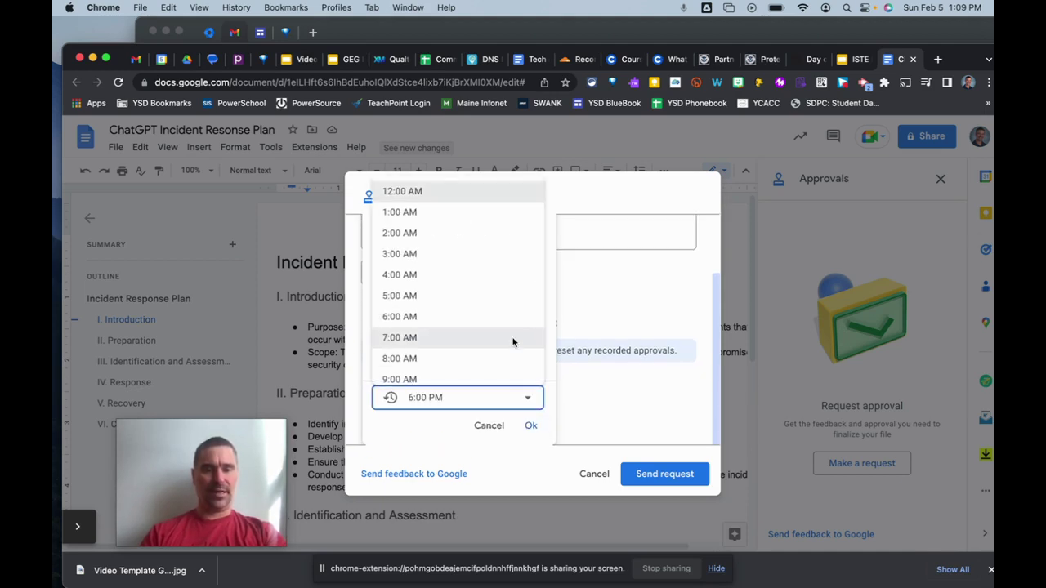
scroll(500, 302, down, 3)
scroll(500, 302, down, 1)
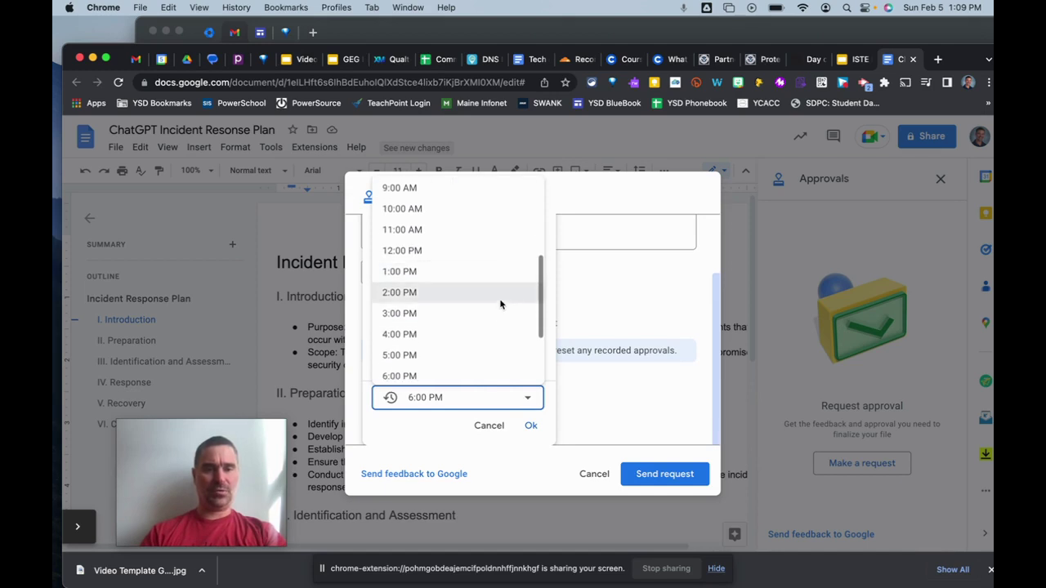
click(483, 331)
click(531, 426)
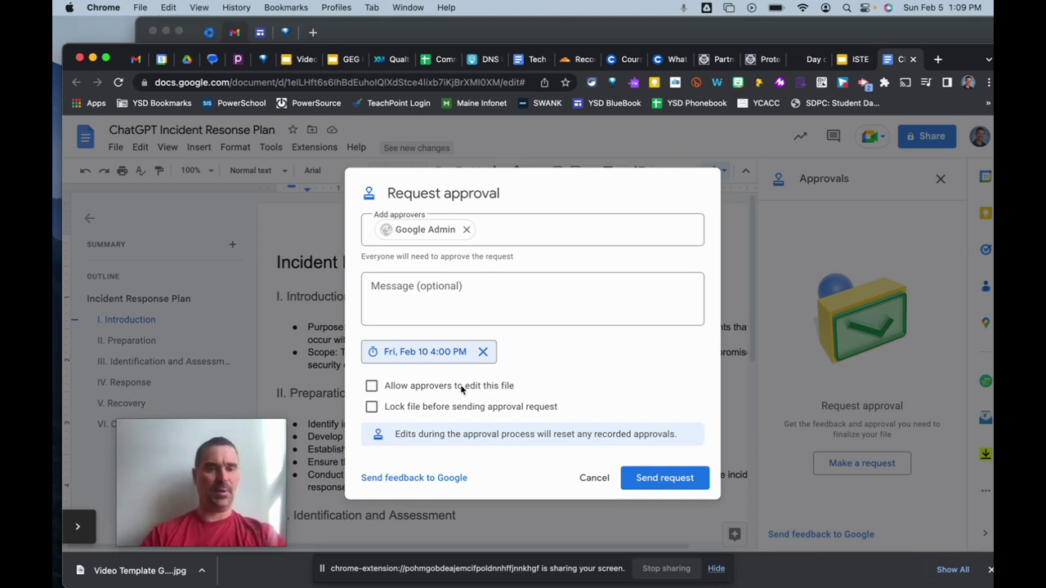
Step: Enable 'Allow approvers to edit this file' and 'Lock file before sending approval request', then send
click(373, 387)
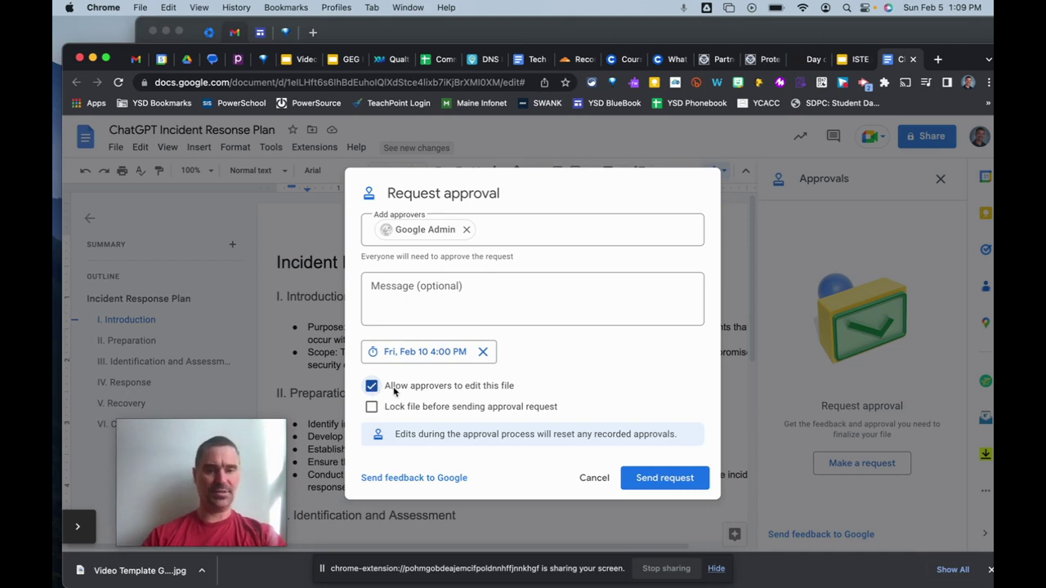
click(371, 407)
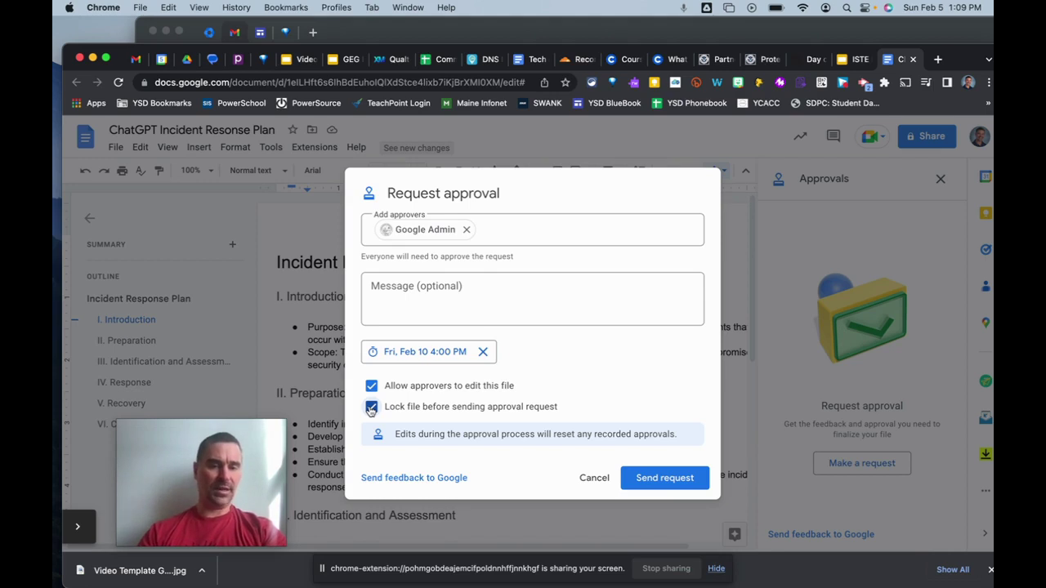
click(649, 478)
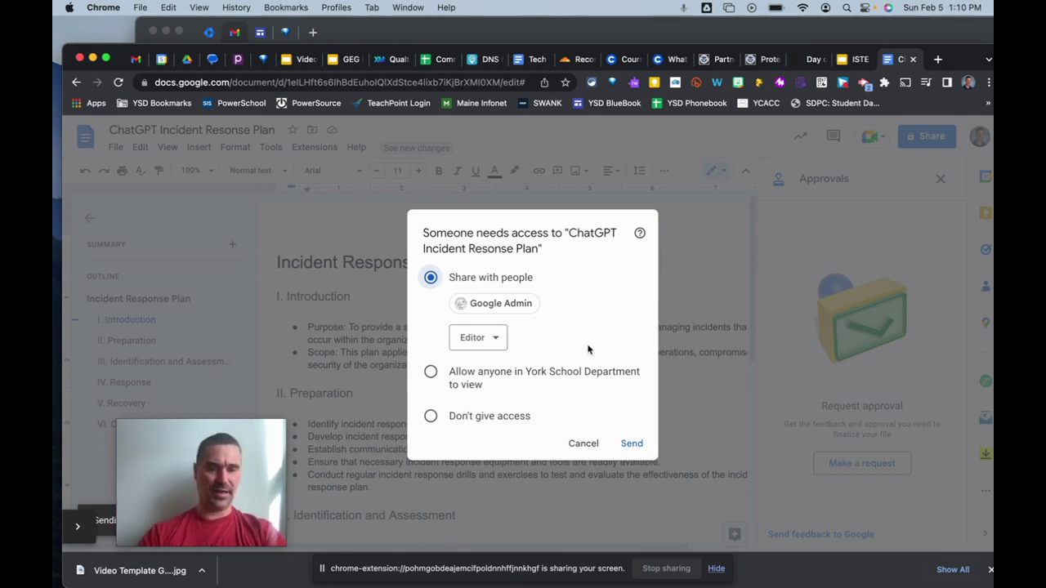
Step: Share the document with Google Admin as Editor and send the request
click(632, 446)
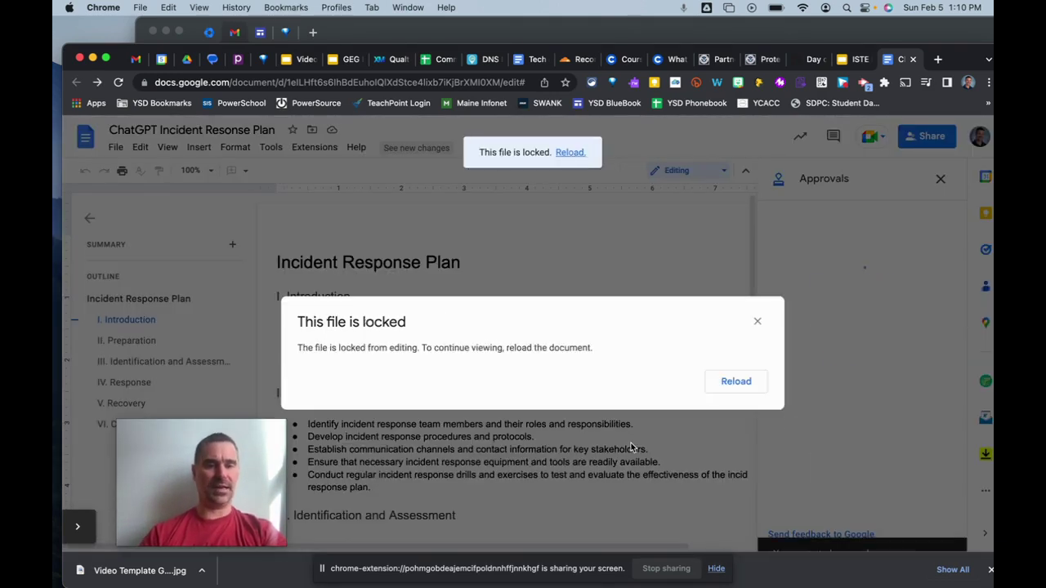
Step: Open the Incident Response Plan from the approval request email in Gmail
click(94, 58)
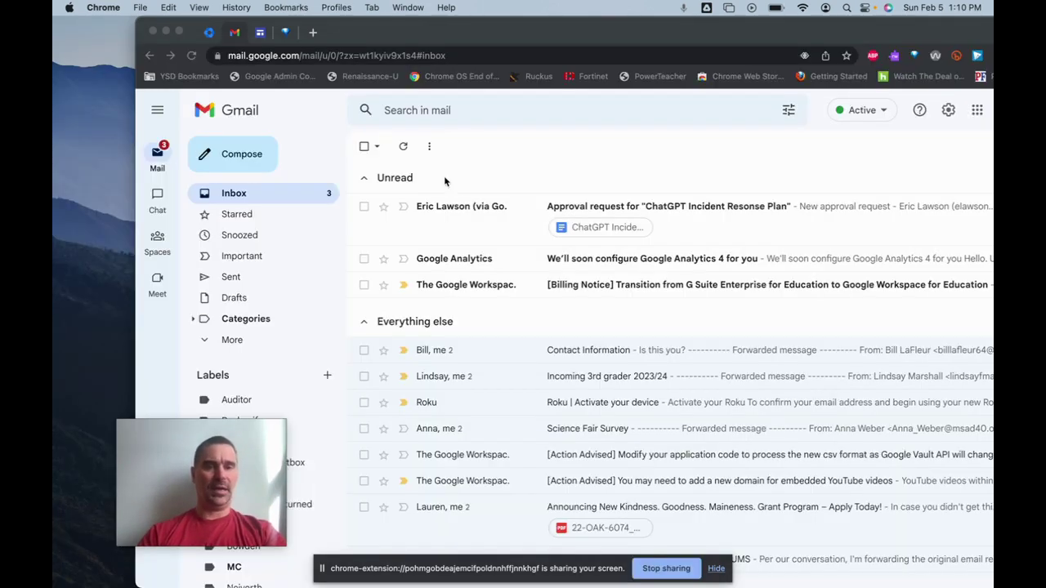
click(462, 208)
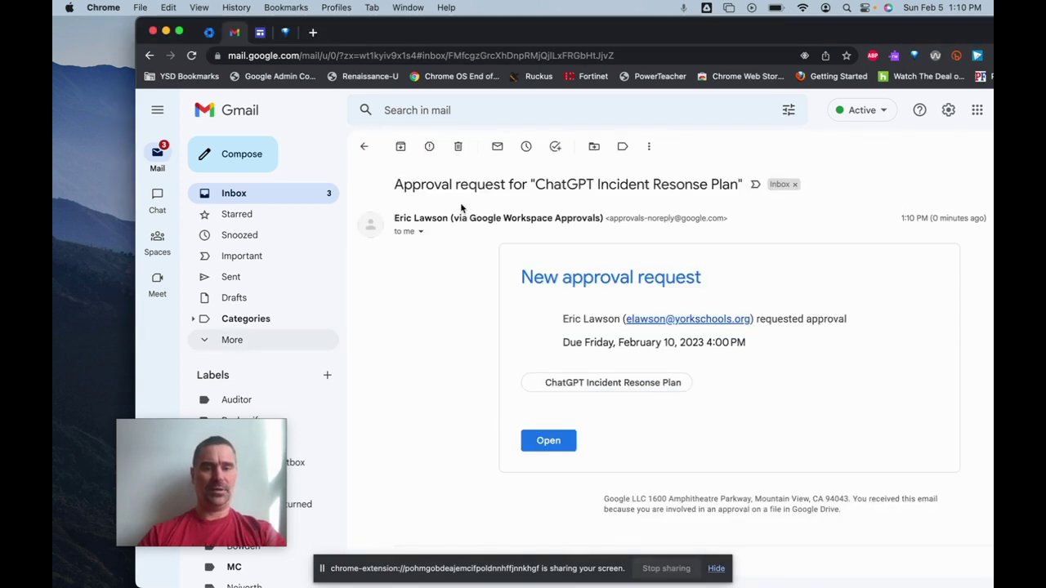
click(561, 442)
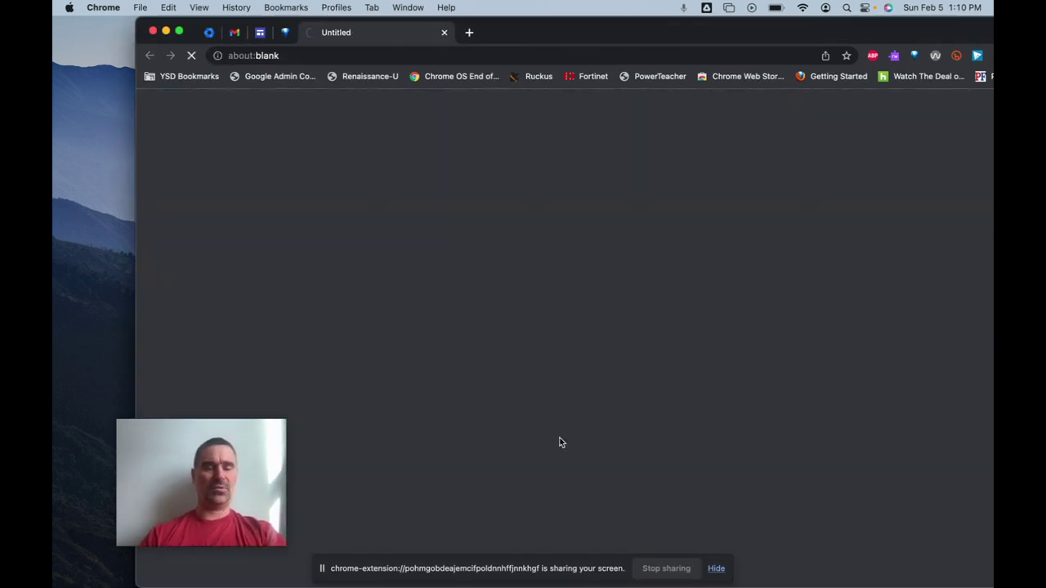
click(235, 33)
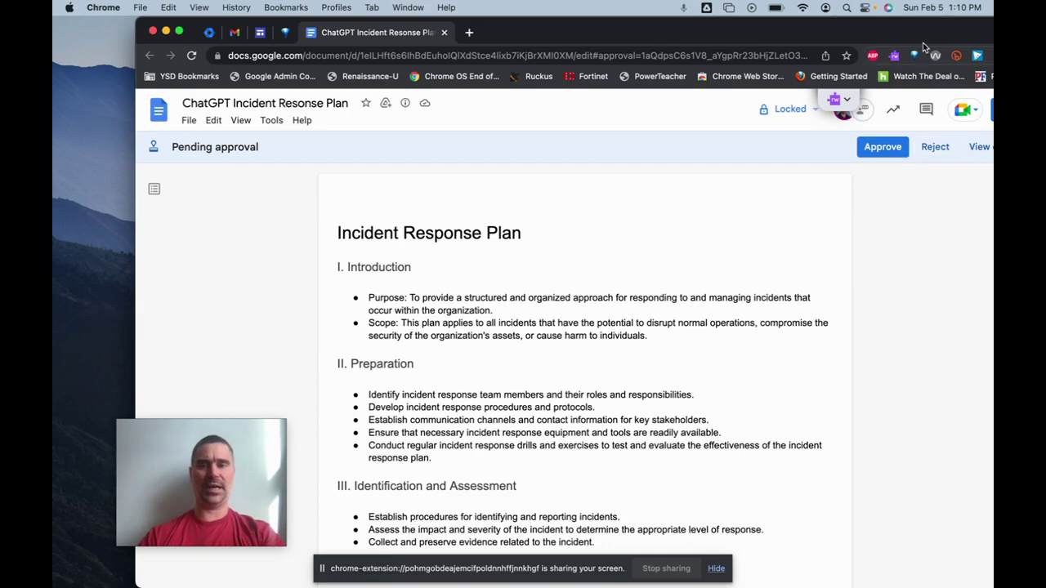
Step: Approve the pending request as Google Admin from the View details panel
drag(928, 26, 882, 26)
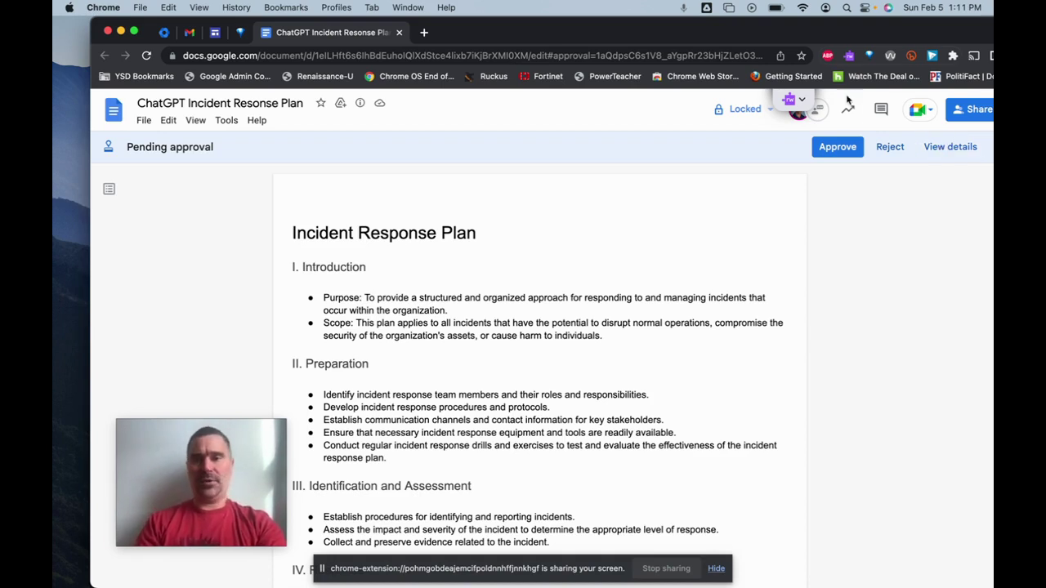
click(837, 147)
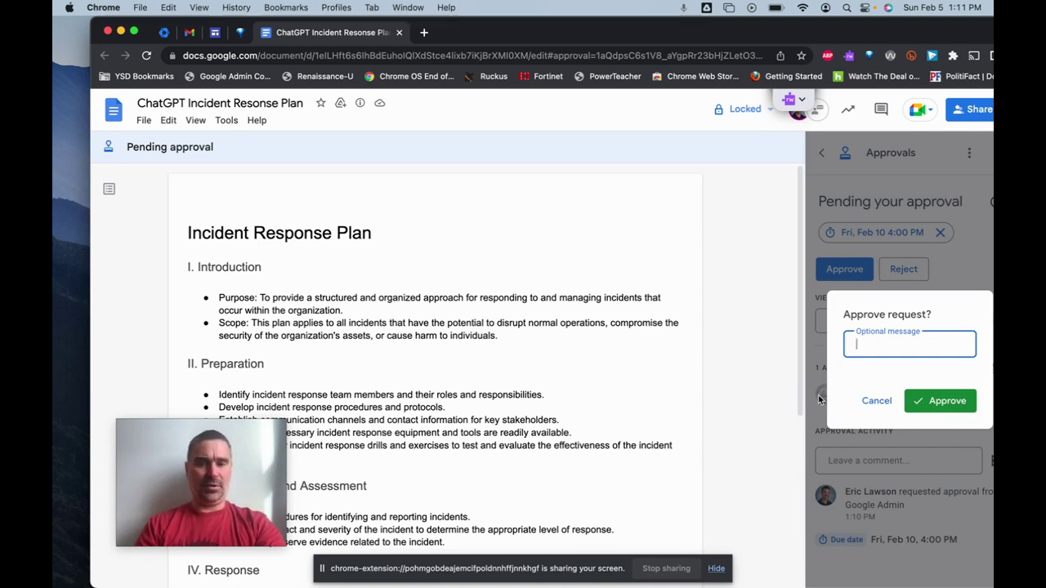
click(937, 405)
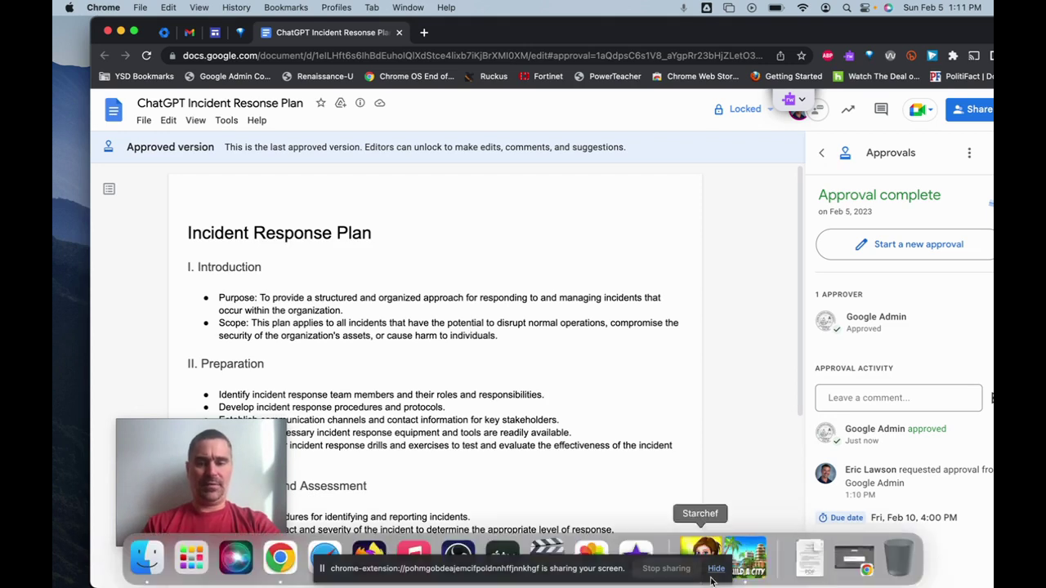
click(809, 560)
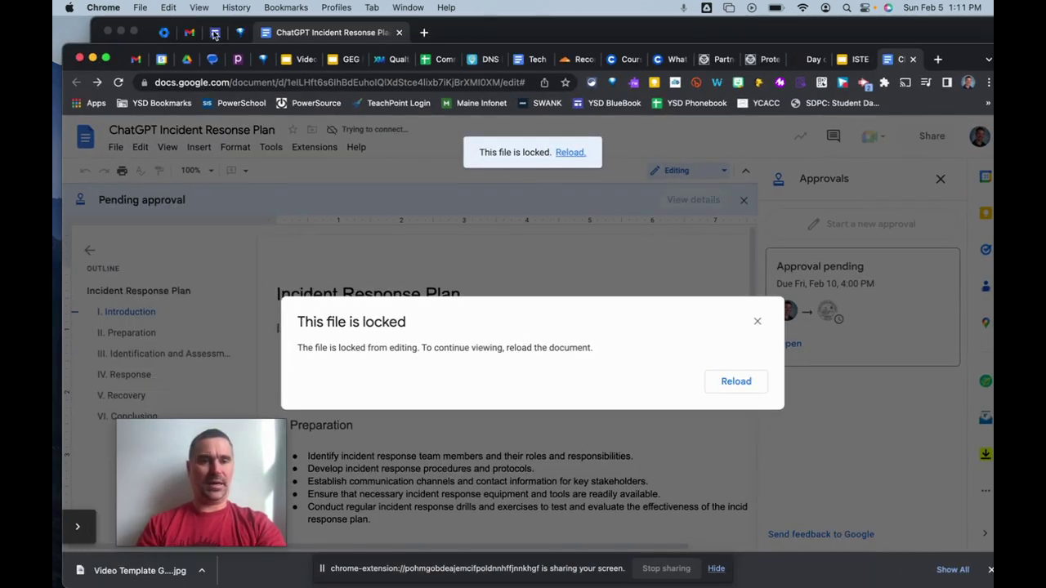
Step: Reload the requester's document to show the approved, still locked version
click(118, 81)
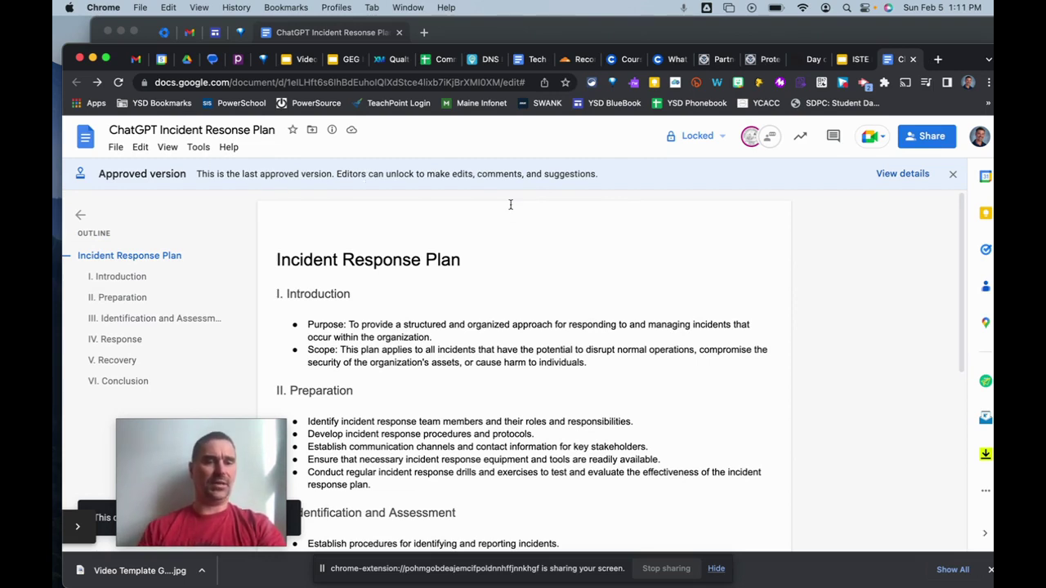
Step: Unlock the approved Incident Response Plan for editing and dismiss the Chrome download bar
click(697, 137)
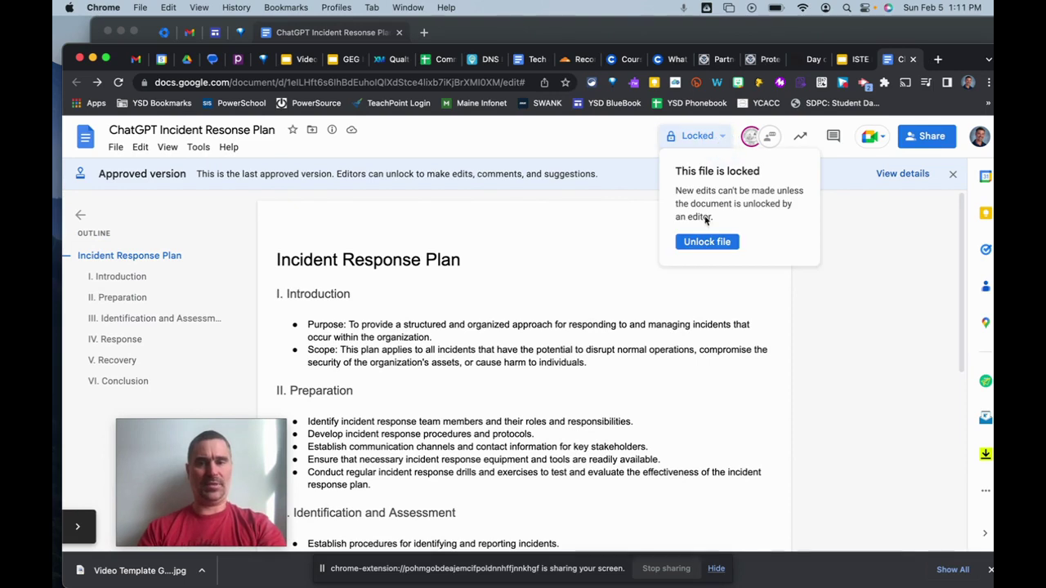
click(698, 242)
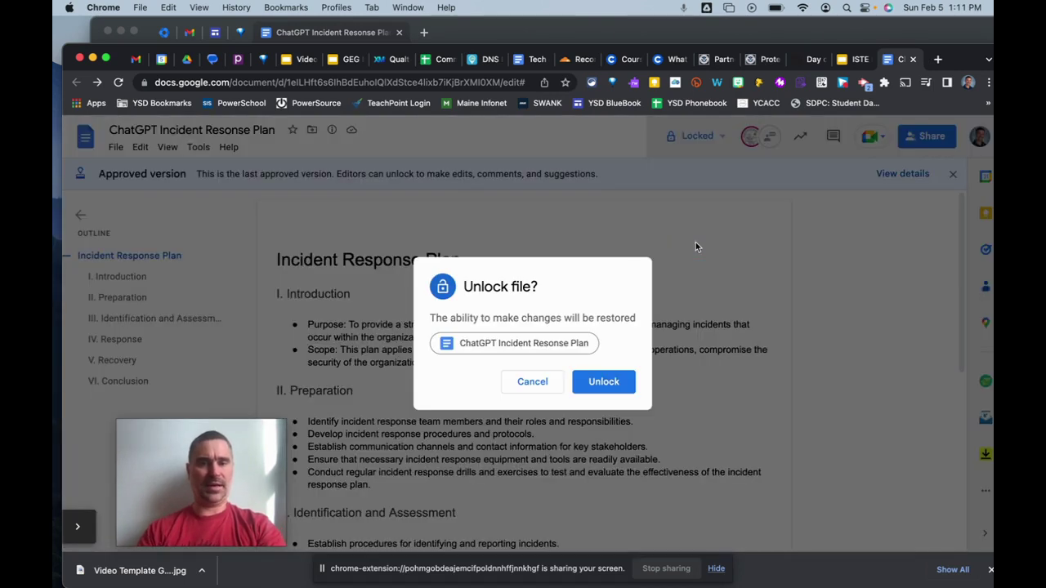
click(605, 381)
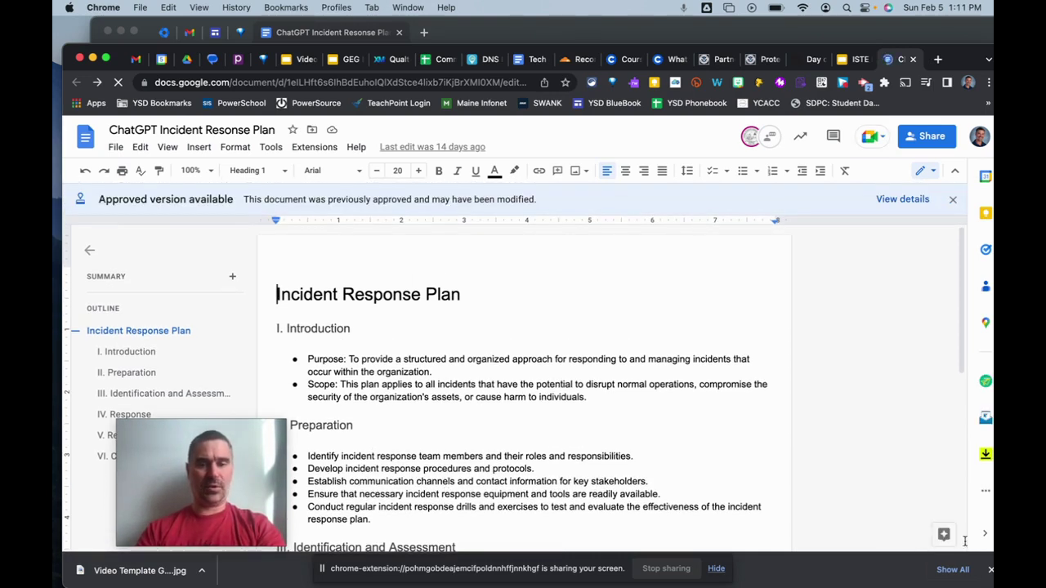
click(990, 570)
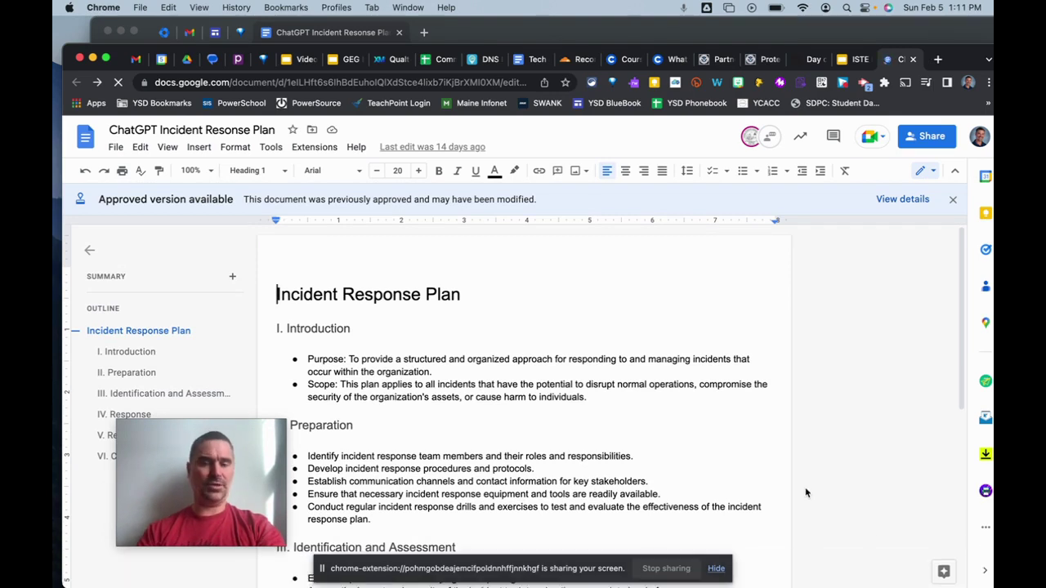